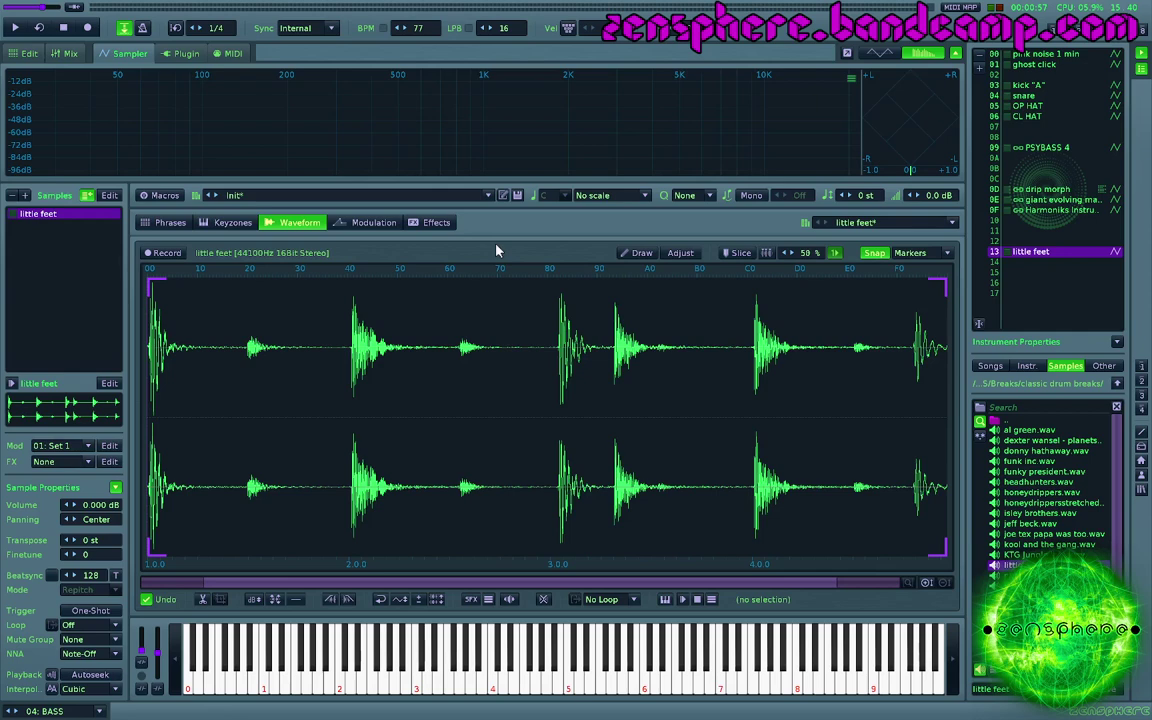
Step: Audition the little feet break, set its loop mode to Forward, and play it looping
{"action": "key", "text": "z"}
{"action": "scroll", "coordinate": [603, 596], "scroll_direction": "down", "scroll_amount": 1}
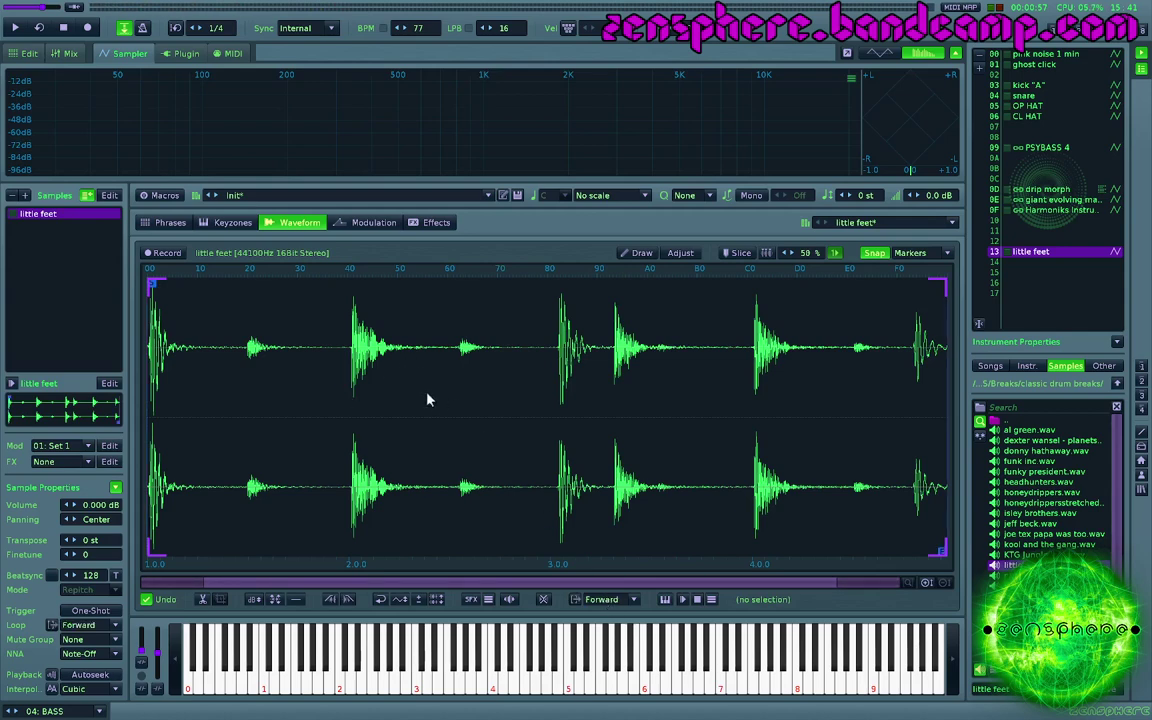
{"action": "key", "text": "z"}
Step: Auto-slice the little feet break at its transients into 8 slices
{"action": "left_click", "coordinate": [766, 254]}
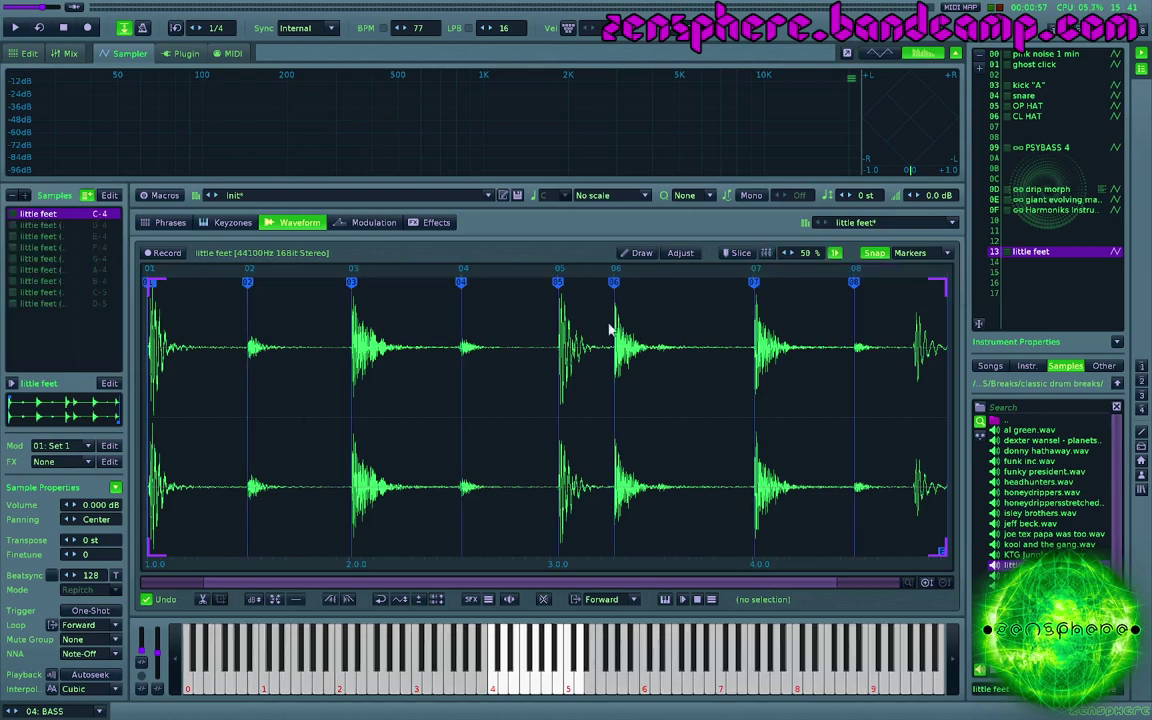
{"action": "scroll", "coordinate": [552, 375], "scroll_direction": "up", "scroll_amount": 2}
{"action": "scroll", "coordinate": [579, 384], "scroll_direction": "up", "scroll_amount": 2}
{"action": "scroll", "coordinate": [585, 381], "scroll_direction": "down", "scroll_amount": 3}
{"action": "scroll", "coordinate": [578, 381], "scroll_direction": "up", "scroll_amount": 1}
{"action": "scroll", "coordinate": [355, 391], "scroll_direction": "up", "scroll_amount": 3}
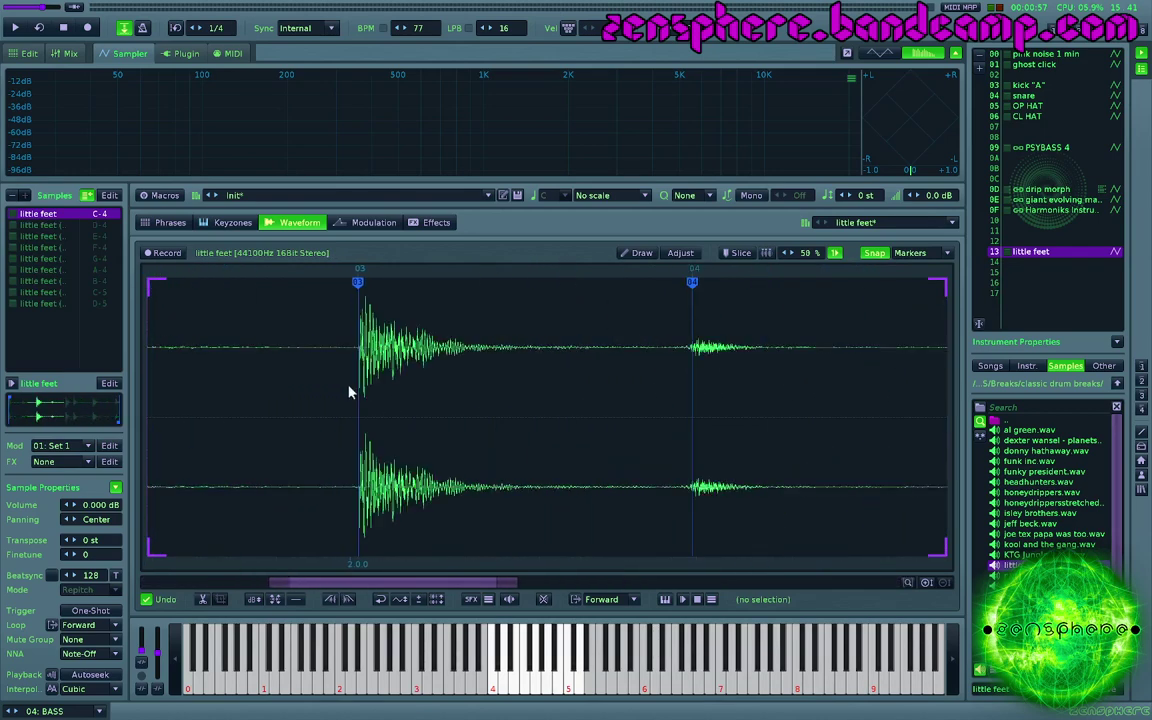
{"action": "scroll", "coordinate": [350, 392], "scroll_direction": "down", "scroll_amount": 3}
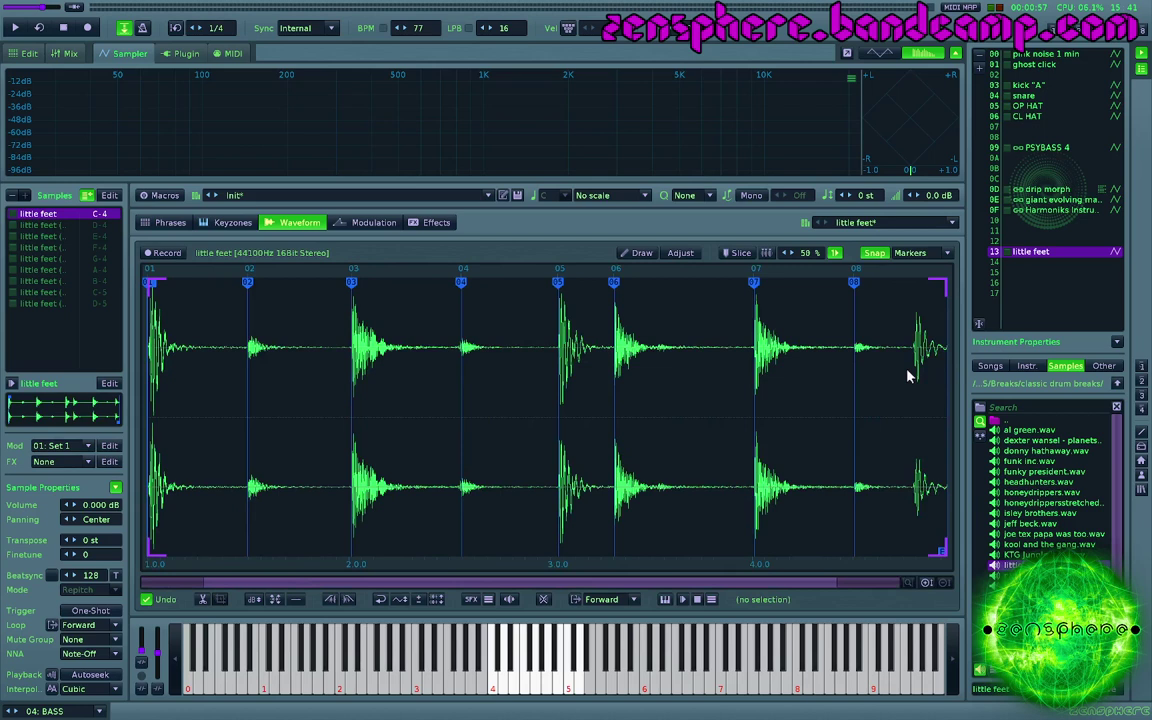
Step: In Slice mode, add marker 09 at the last drum hit
{"action": "left_click", "coordinate": [737, 252]}
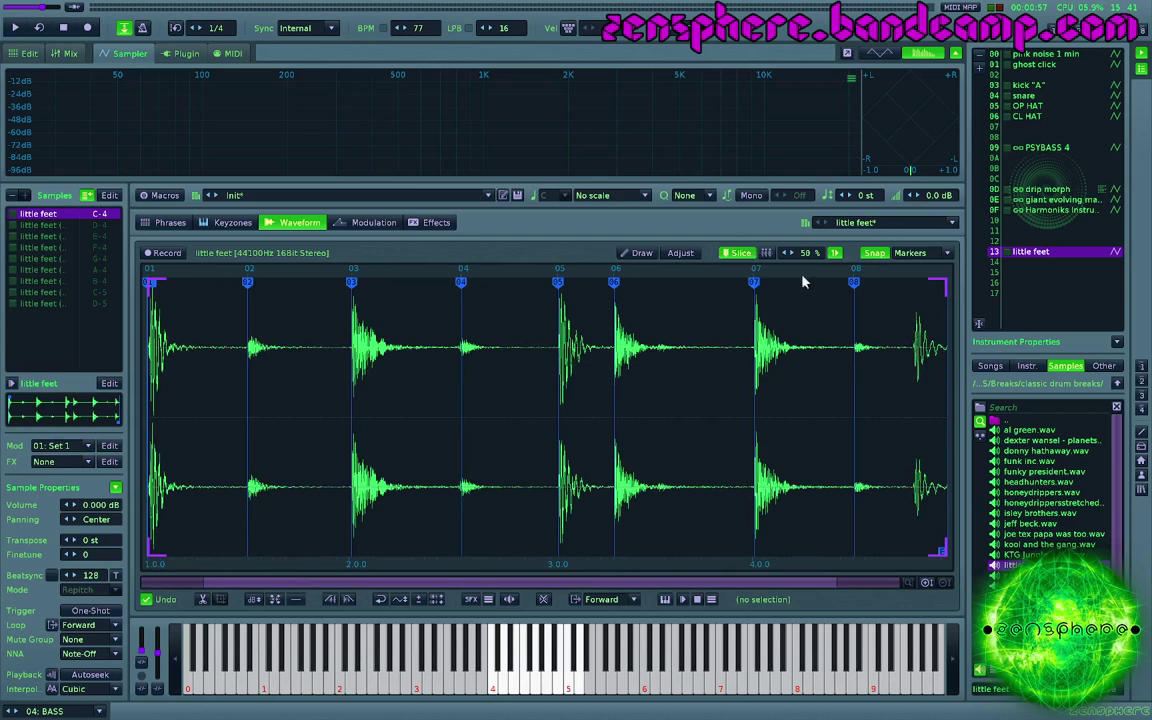
{"action": "left_click", "coordinate": [911, 333]}
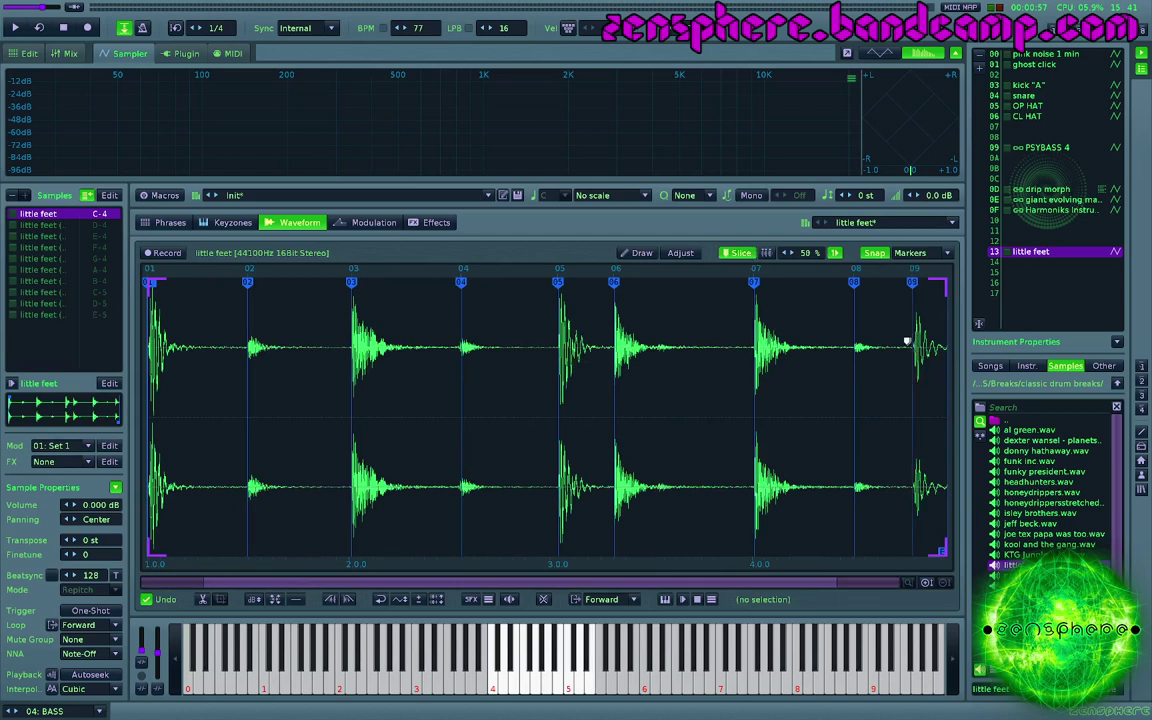
{"action": "left_click", "coordinate": [737, 254]}
Step: Open RubberBand-Aid's stretch settings, then close the dialog without processing
{"action": "key", "text": "ctrl+t"}
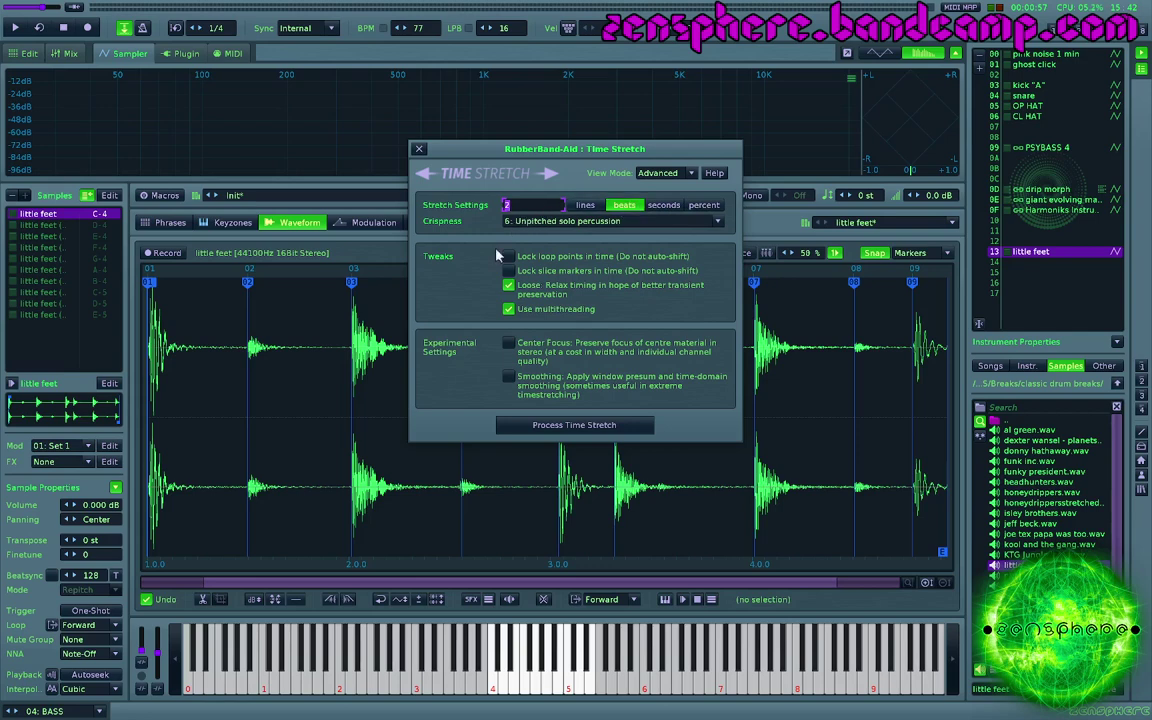
{"action": "left_click", "coordinate": [301, 353]}
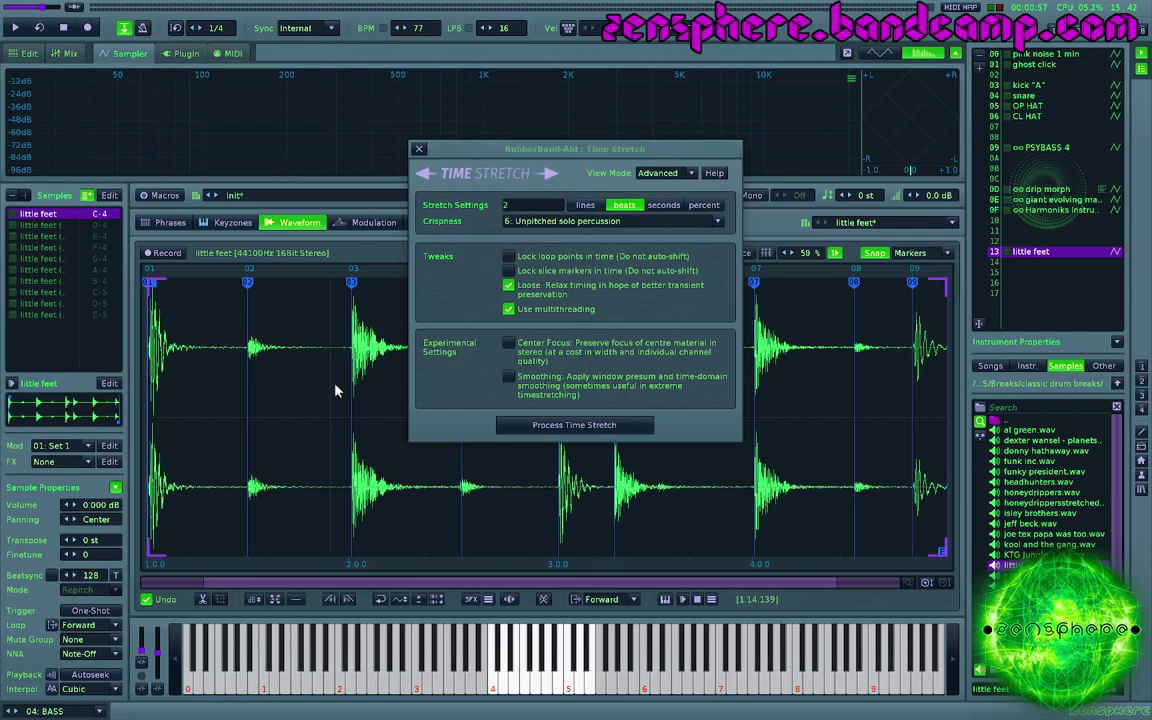
{"action": "left_click", "coordinate": [419, 148]}
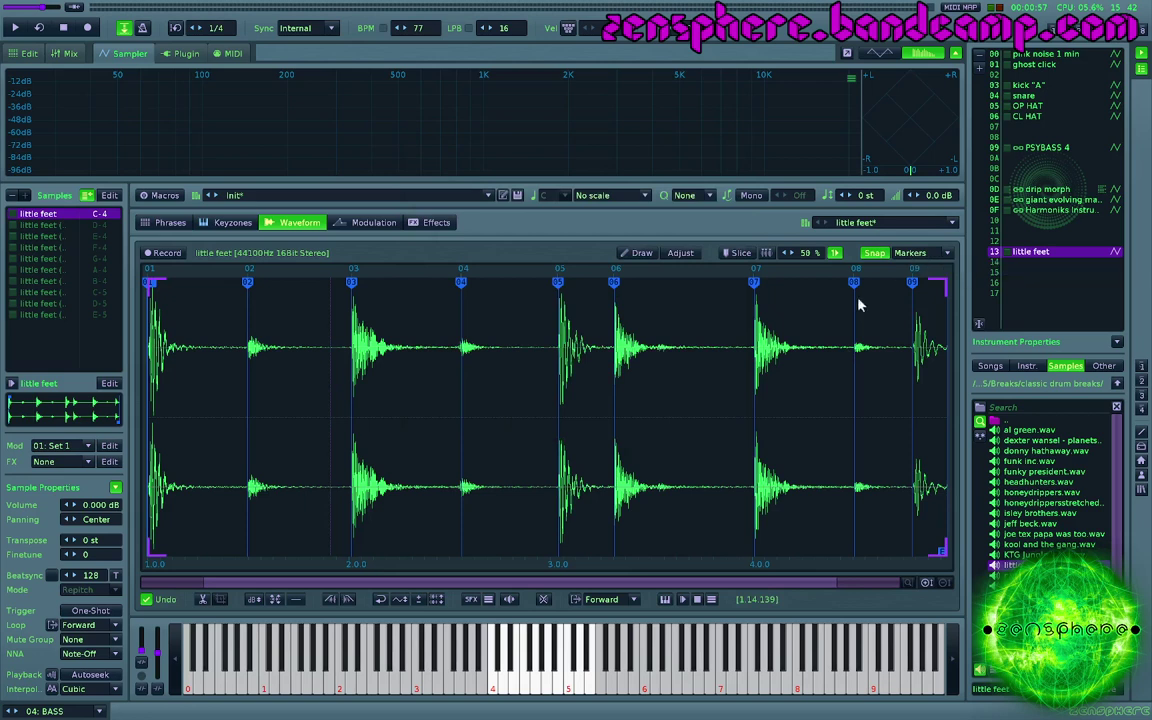
Step: Stretch marker 01–03 to exactly 1 beat with RubberBand-Aid and play the result
{"action": "left_click_drag", "start_coordinate": [465, 370], "coordinate": [560, 378]}
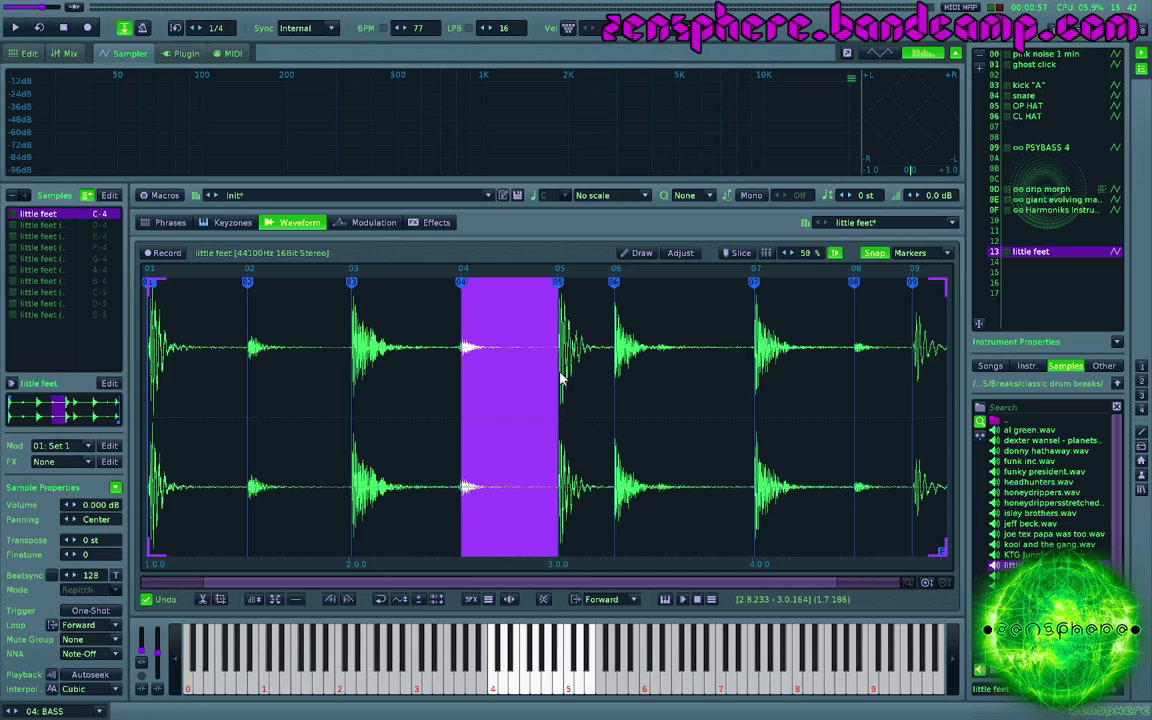
{"action": "left_click", "coordinate": [441, 390]}
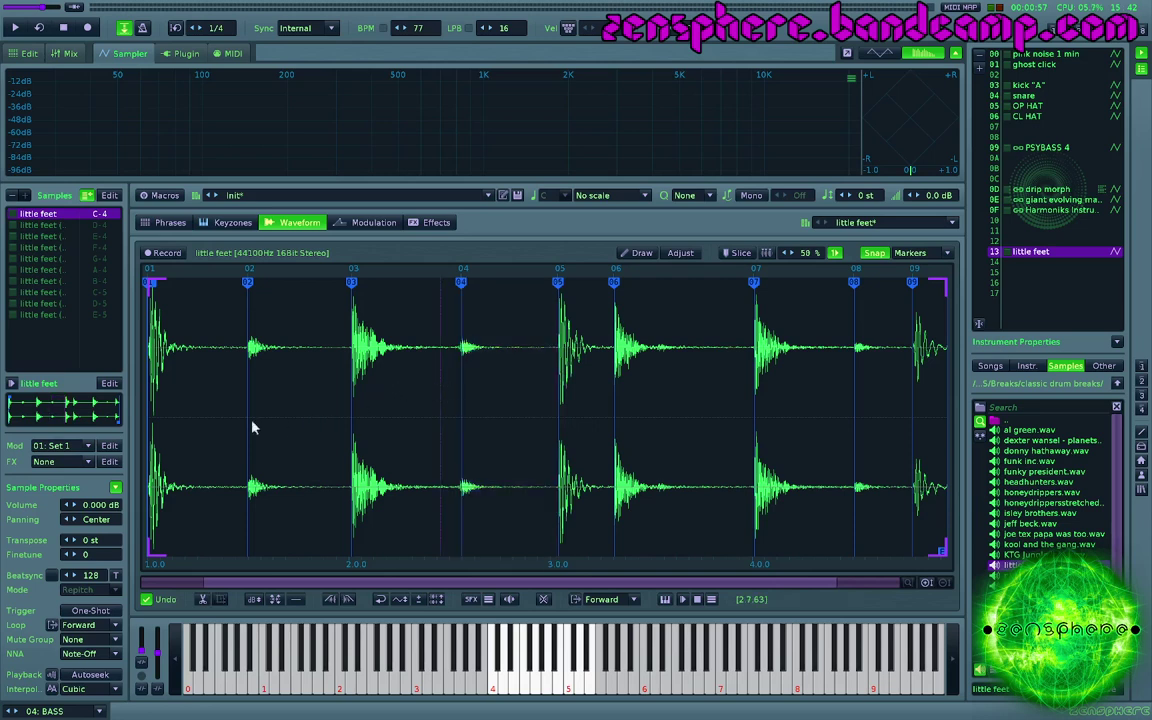
{"action": "left_click_drag", "start_coordinate": [150, 425], "coordinate": [353, 428]}
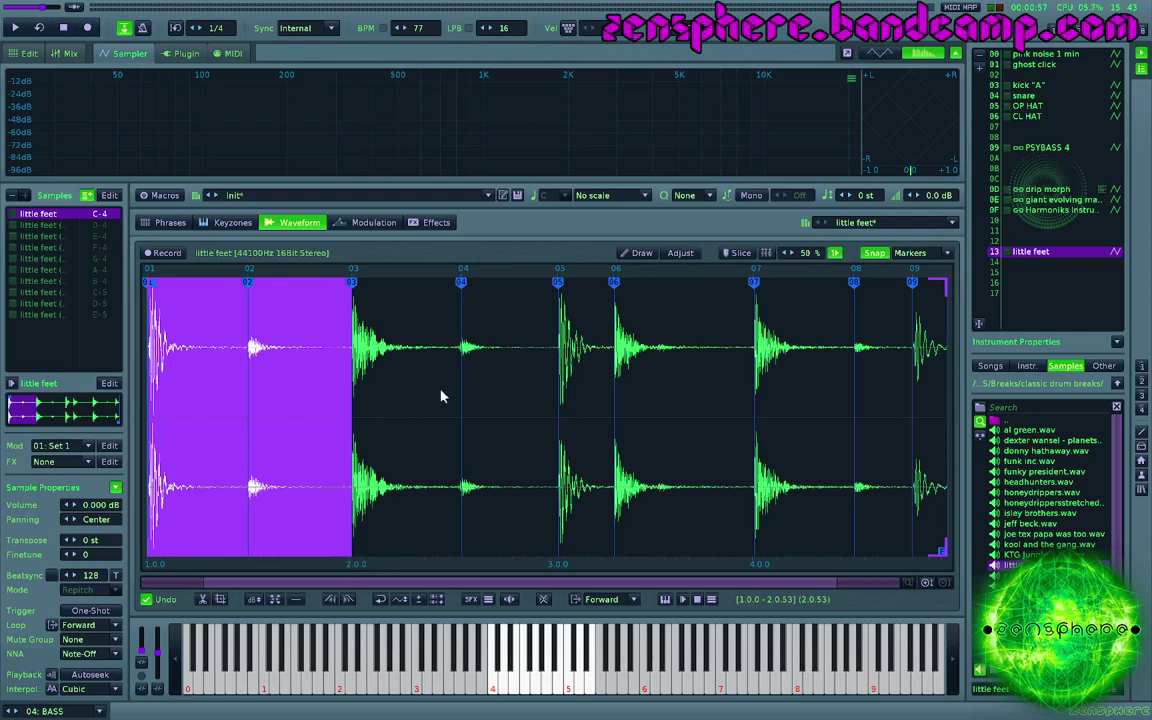
{"action": "key", "text": "ctrl+t"}
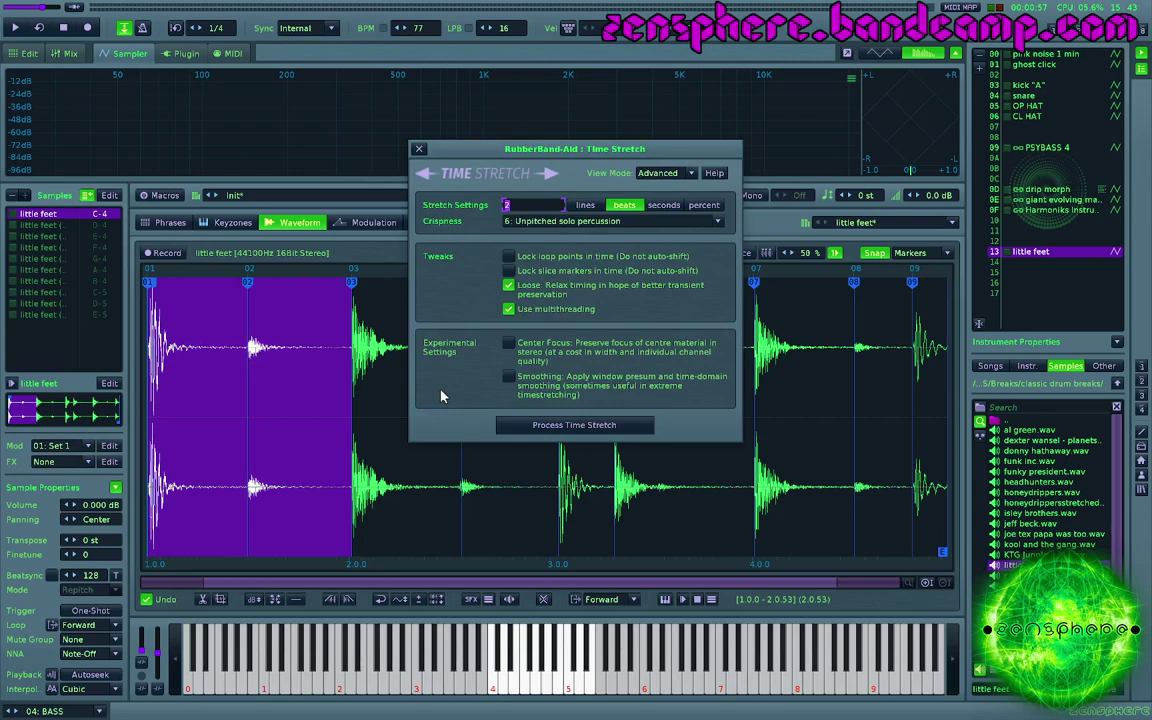
{"action": "type", "text": "1"}
{"action": "left_click", "coordinate": [580, 425]}
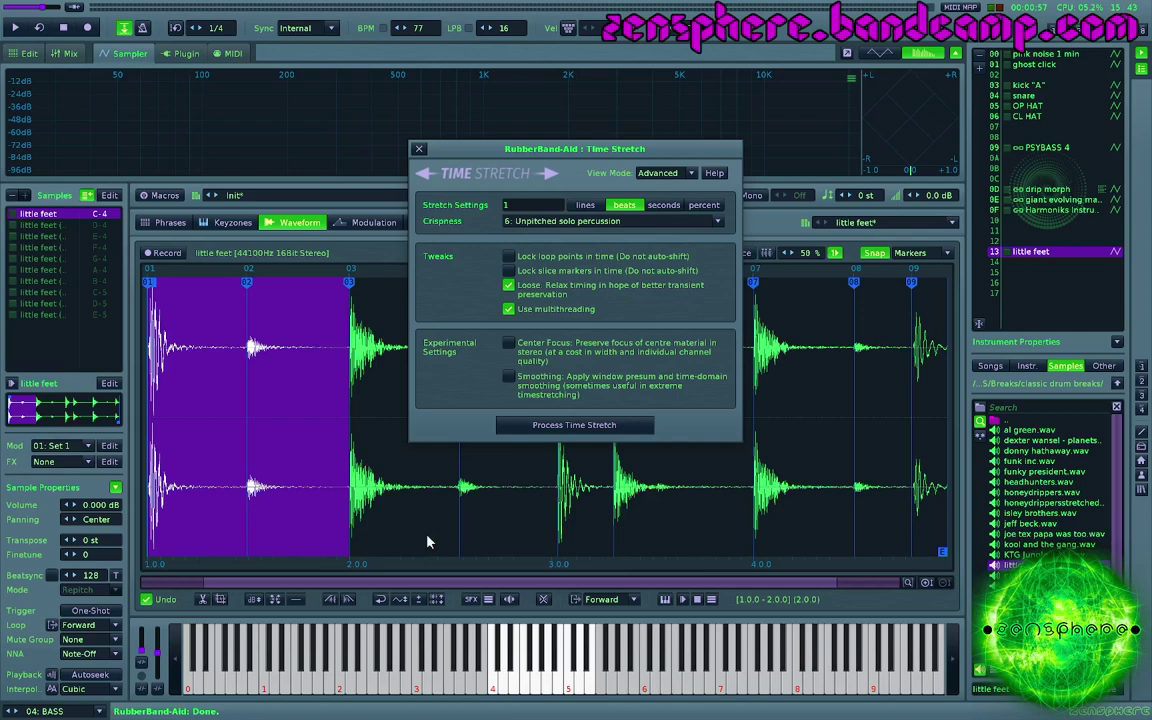
{"action": "key", "text": "z"}
Step: Stretch the marker 03–05 section to 1 beat so slice 05 lands on 3.0.0
{"action": "left_click", "coordinate": [419, 149]}
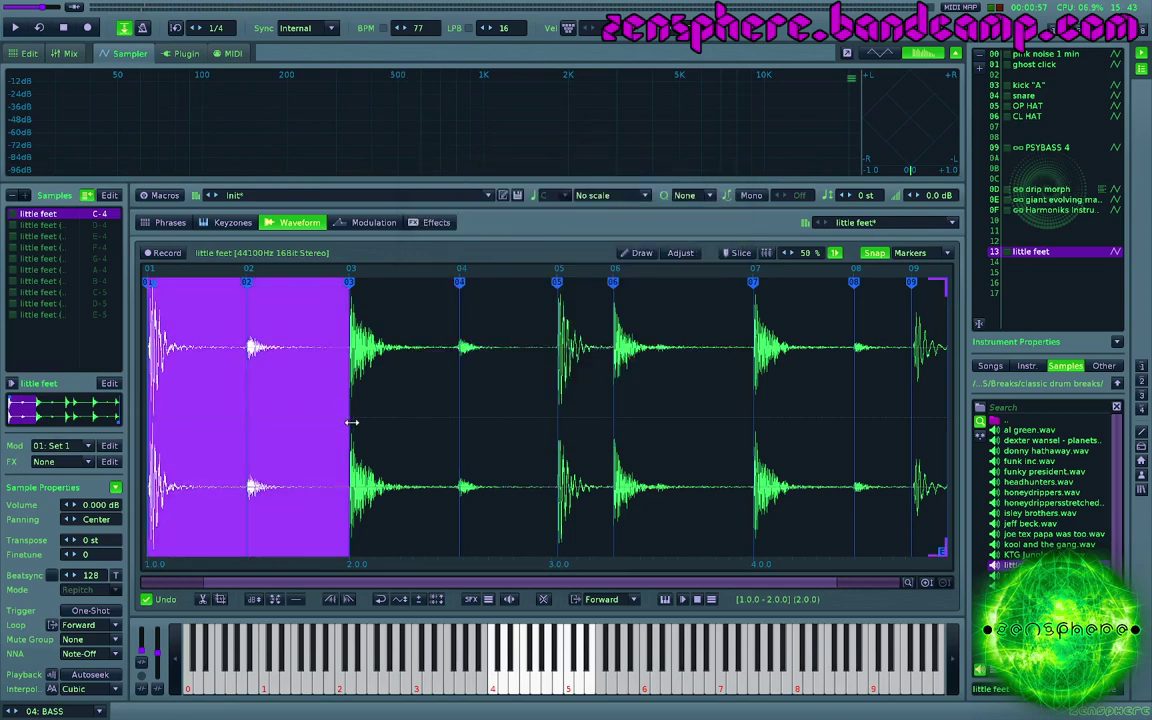
{"action": "left_click_drag", "start_coordinate": [352, 423], "coordinate": [459, 428]}
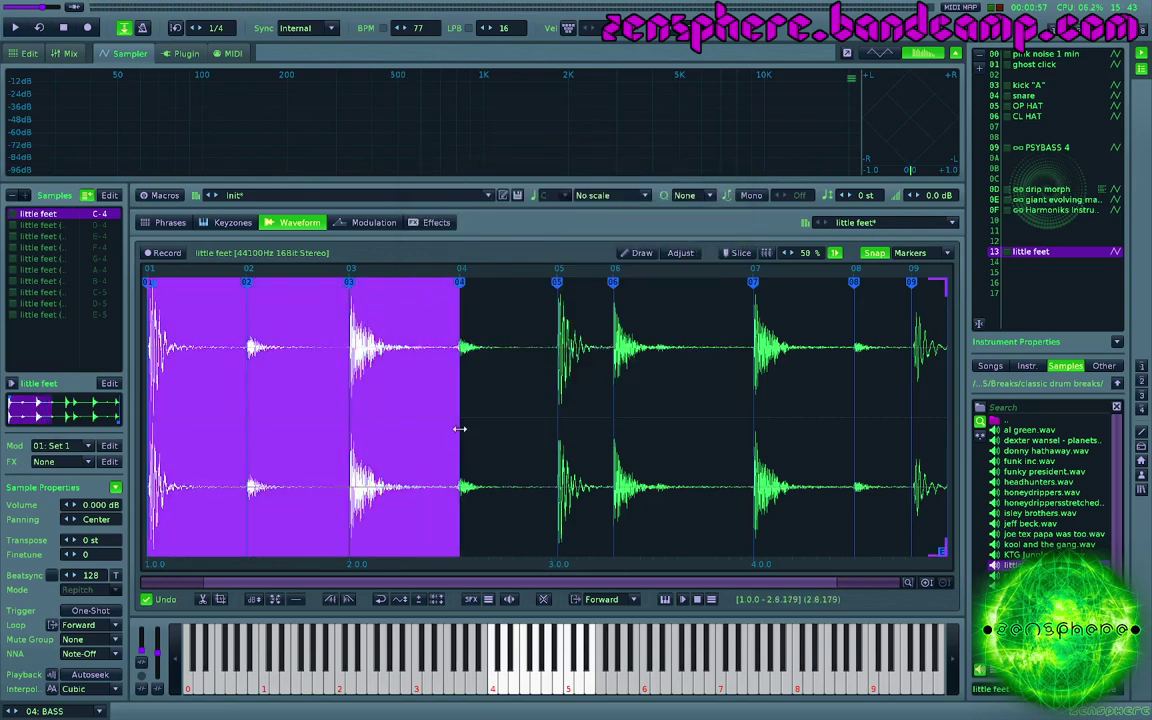
{"action": "left_click", "coordinate": [470, 420]}
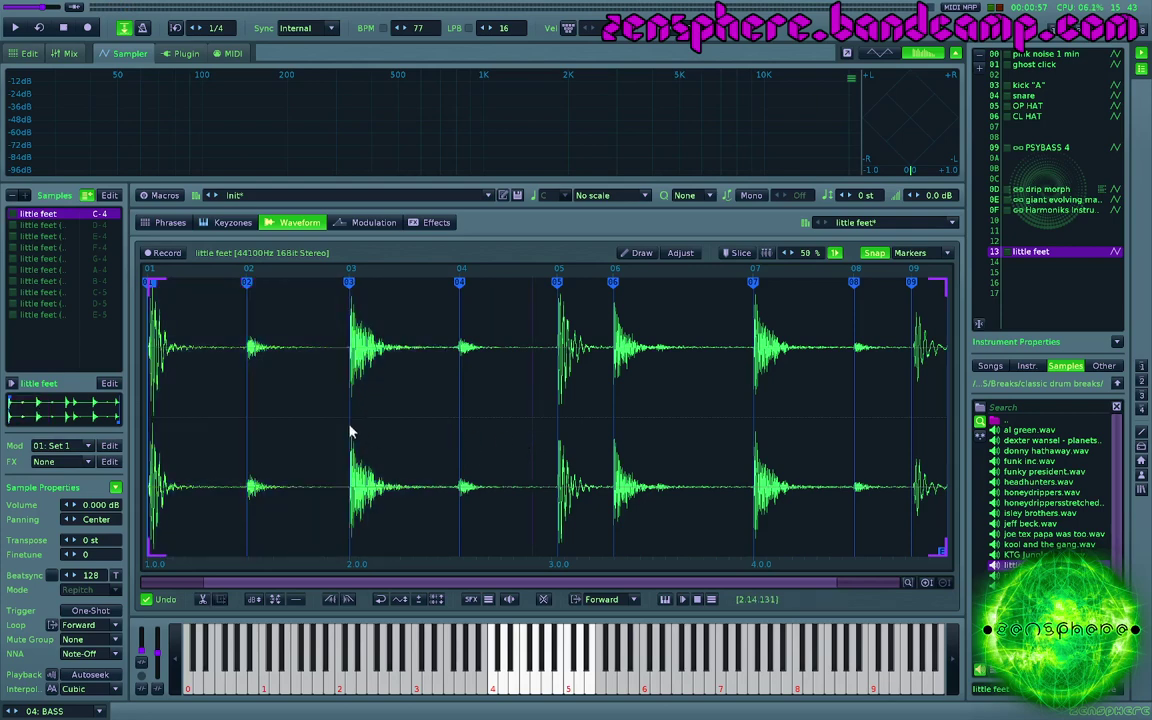
{"action": "mouse_move", "coordinate": [350, 432]}
{"action": "left_mouse_down"}
{"action": "mouse_move", "coordinate": [568, 455]}
{"action": "mouse_move", "coordinate": [557, 452]}
{"action": "left_mouse_up"}
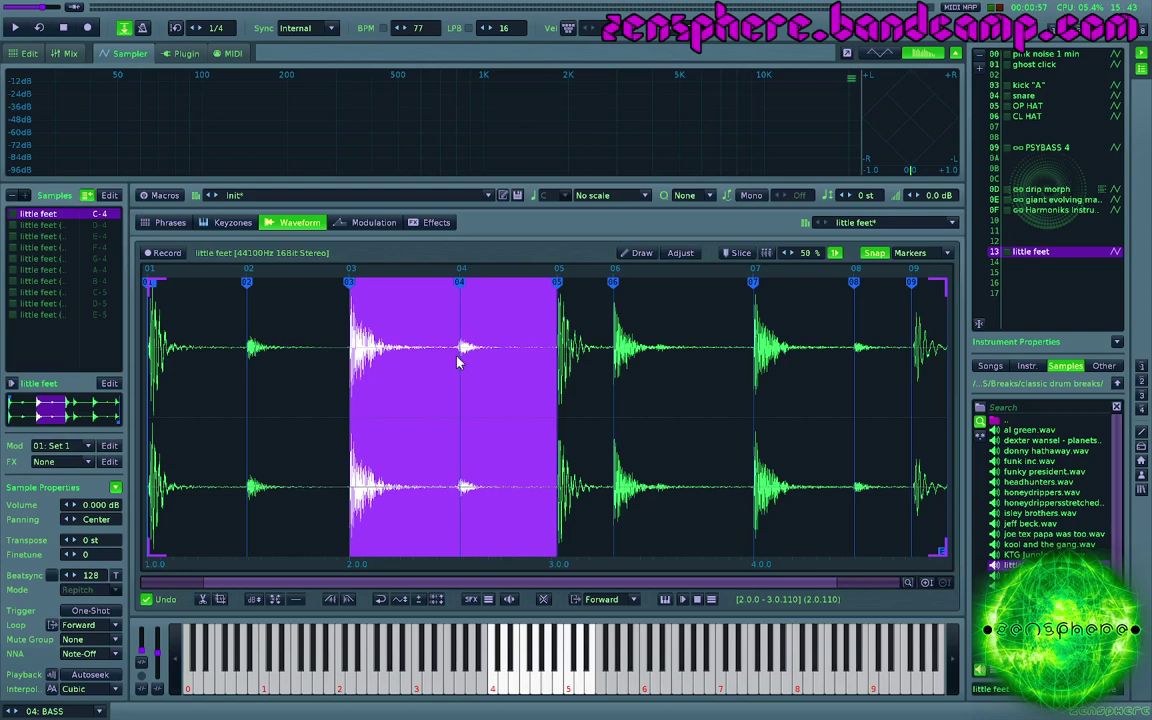
{"action": "key", "text": "ctrl+t"}
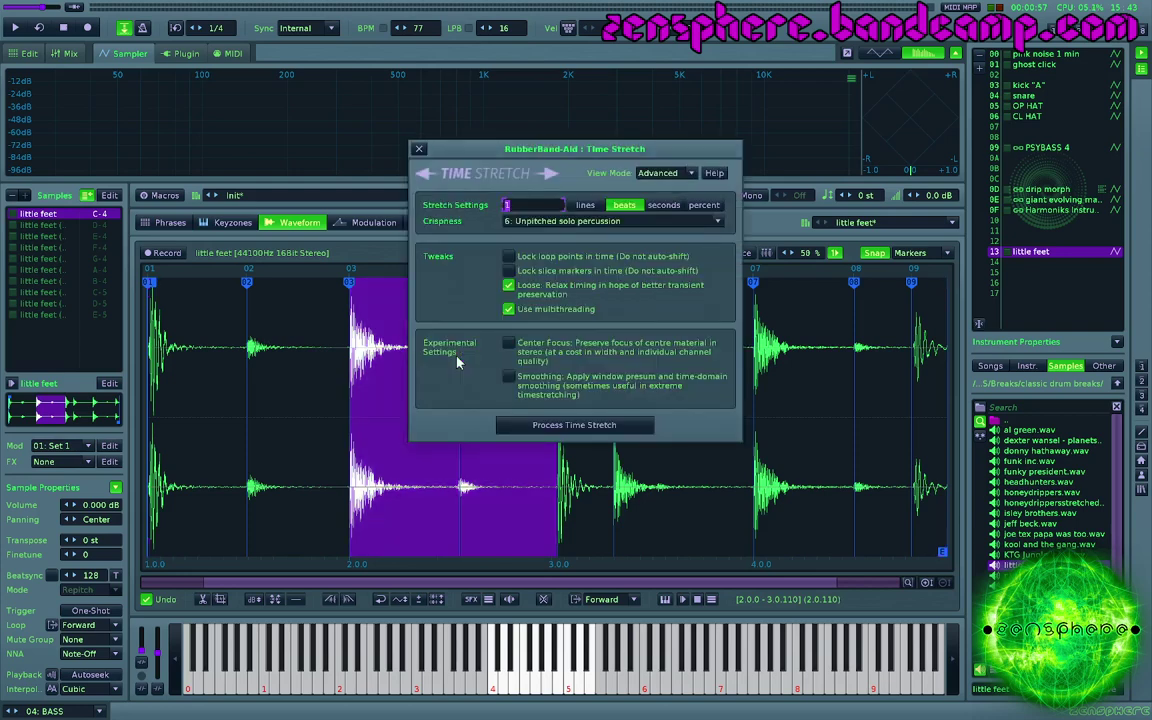
{"action": "left_click", "coordinate": [575, 425]}
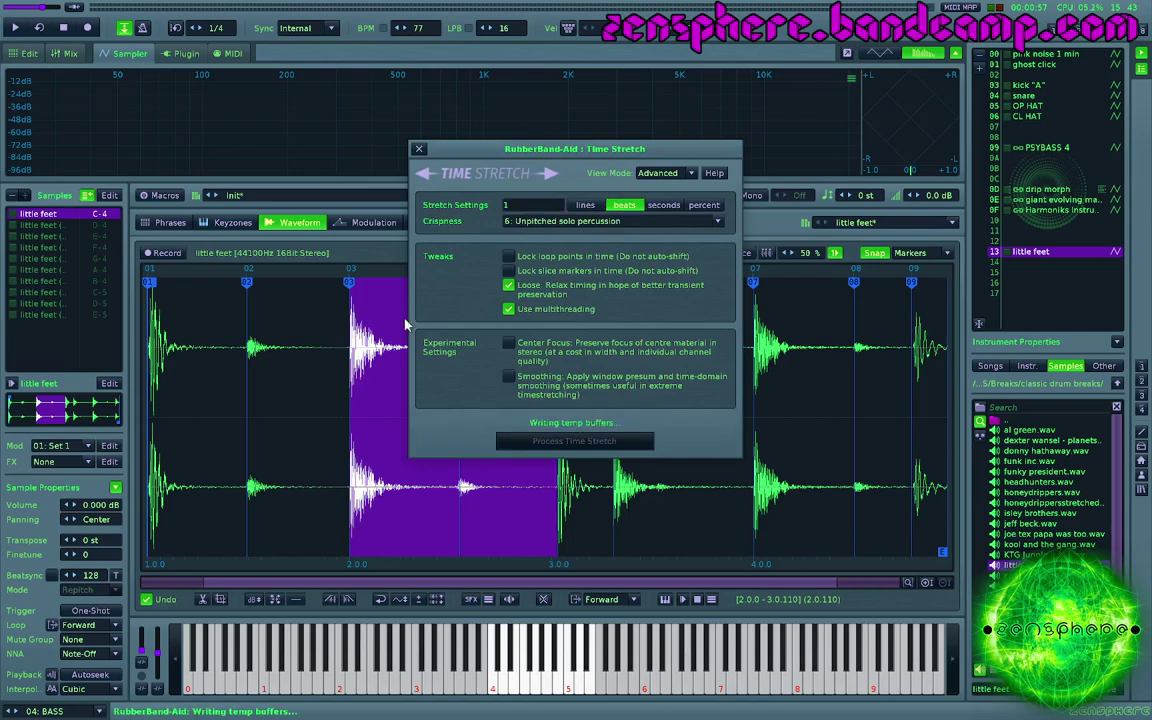
{"action": "left_click", "coordinate": [420, 150]}
{"action": "left_click", "coordinate": [574, 432]}
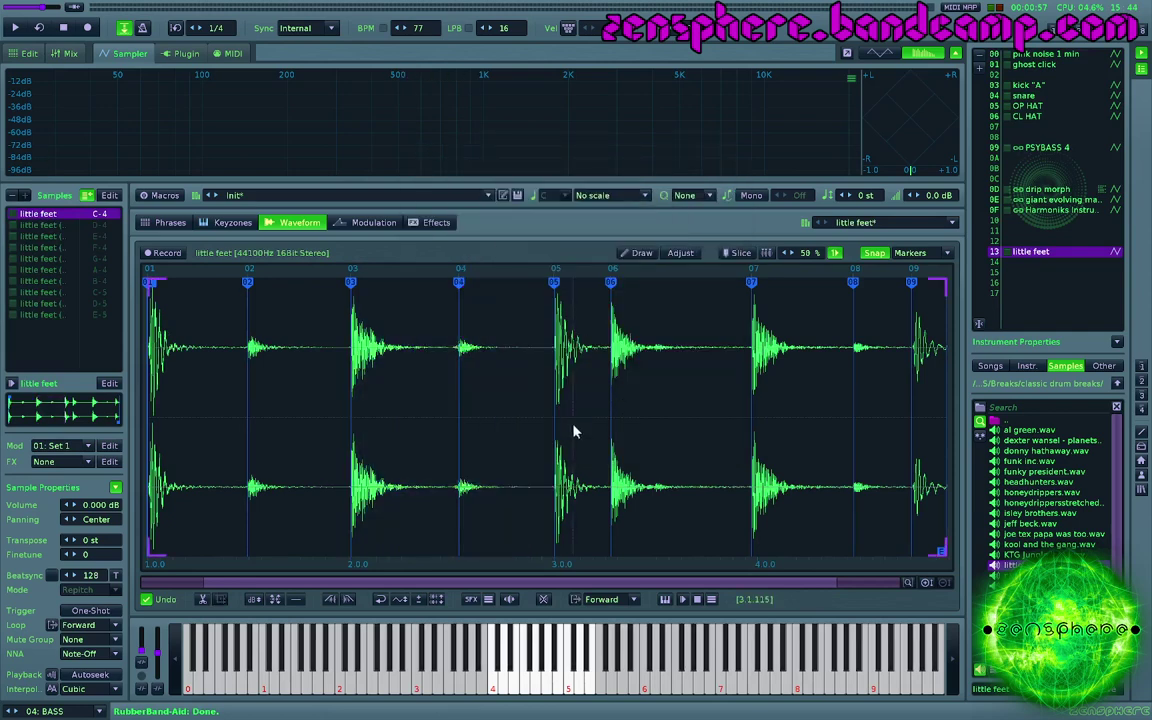
Step: Time-stretch the marker 05–07 section to 1 beat with RubberBand-Aid
{"action": "left_click_drag", "start_coordinate": [566, 437], "coordinate": [753, 442]}
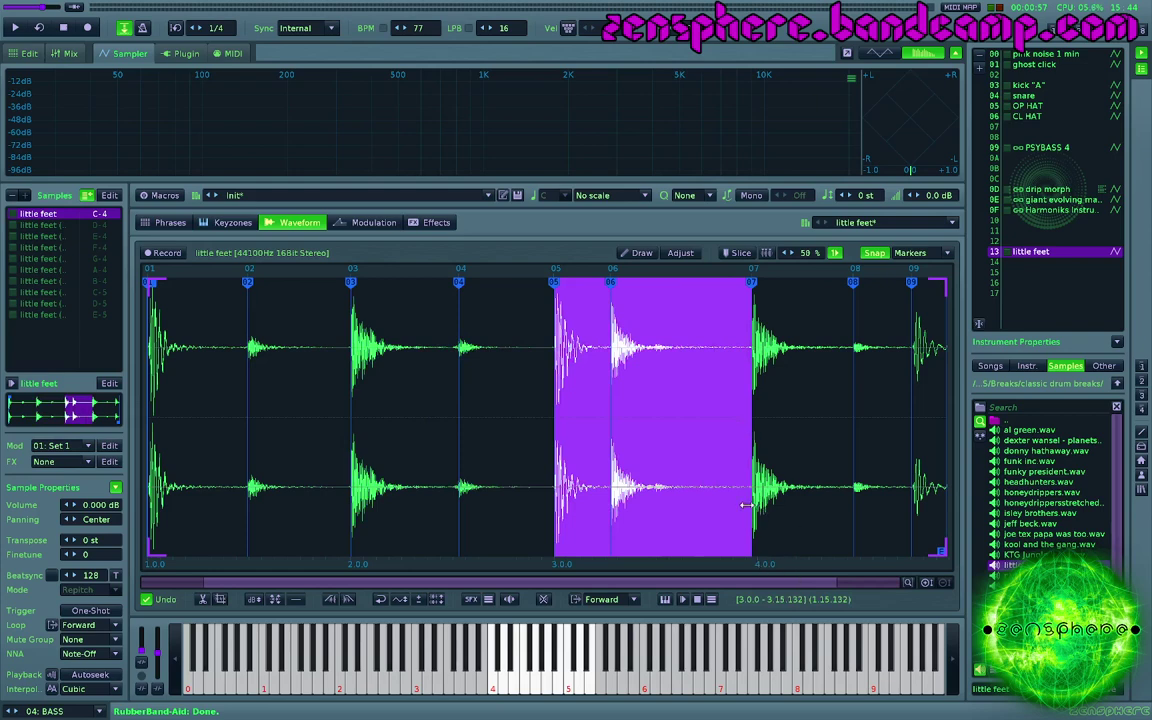
{"action": "key", "text": "ctrl+t"}
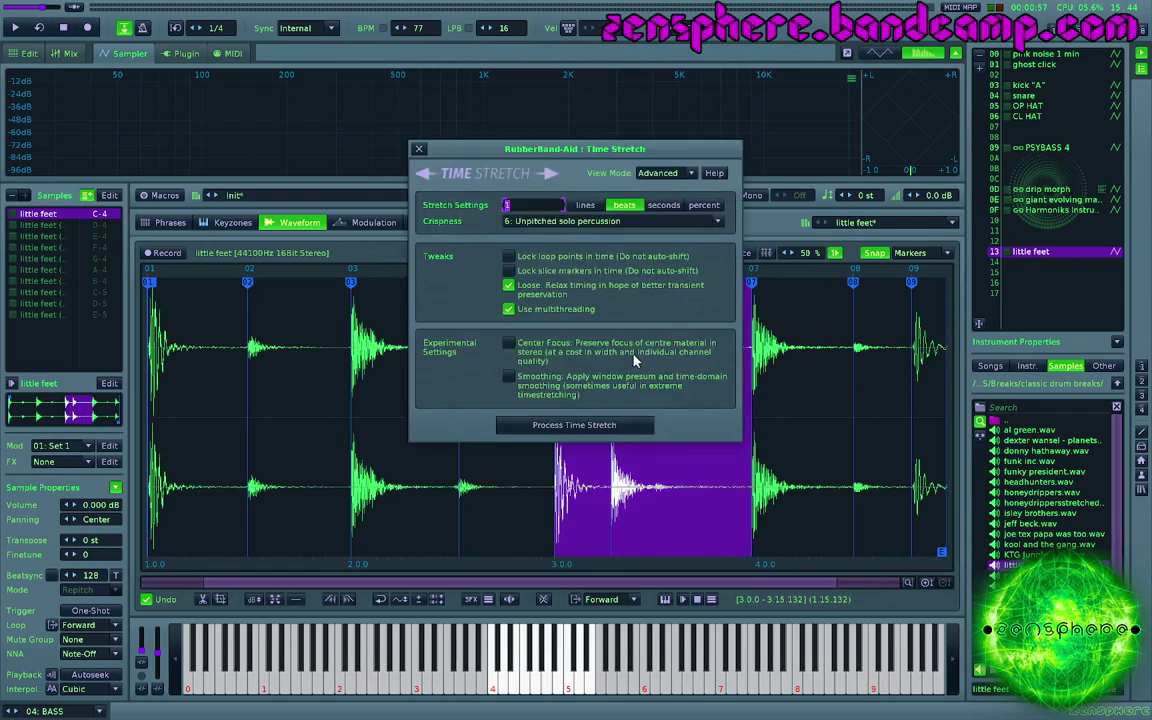
{"action": "left_click", "coordinate": [597, 426]}
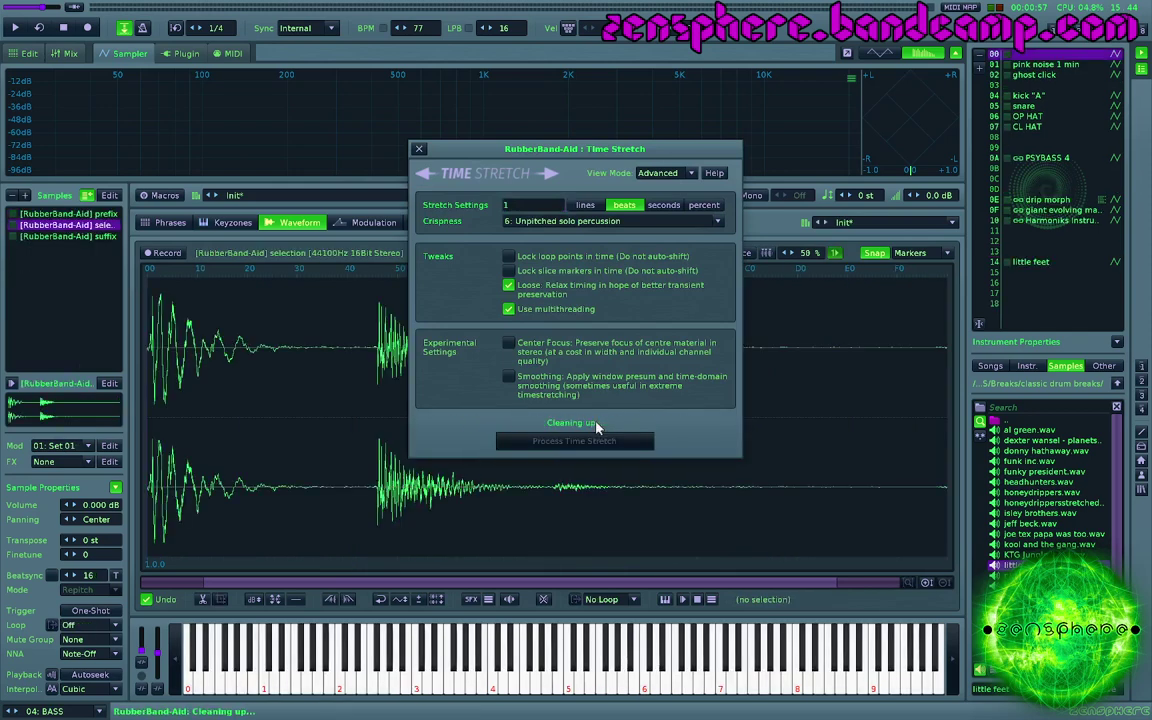
{"action": "left_click", "coordinate": [419, 149]}
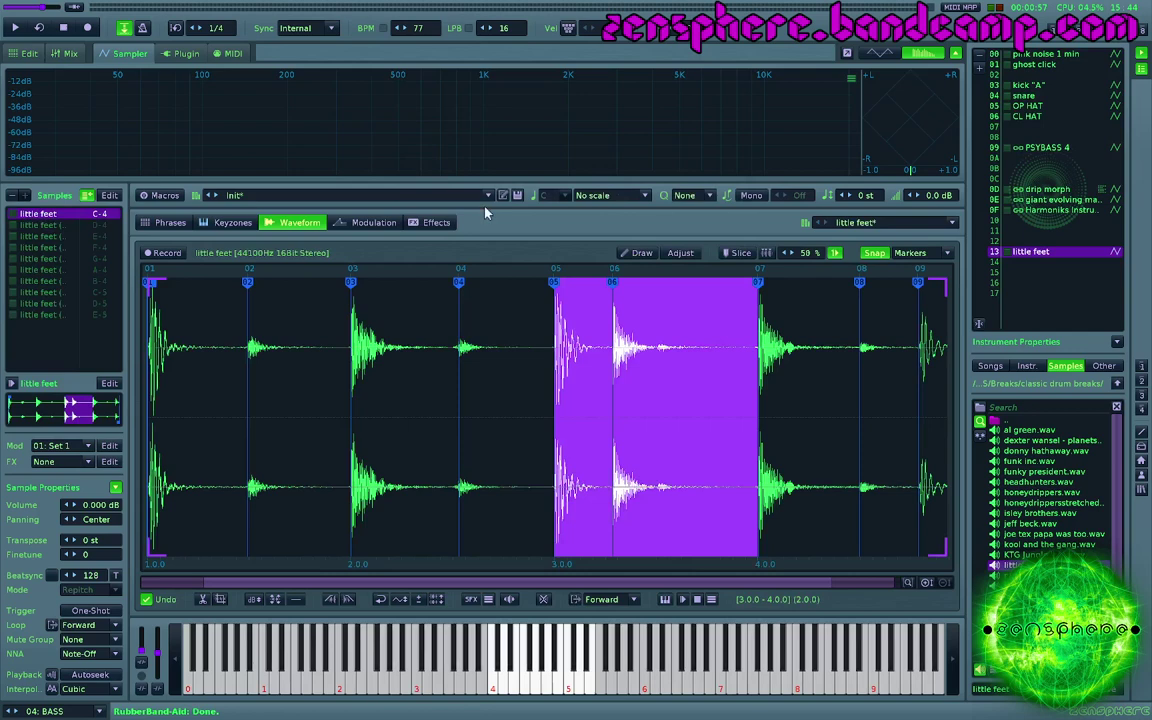
{"action": "left_click", "coordinate": [773, 467]}
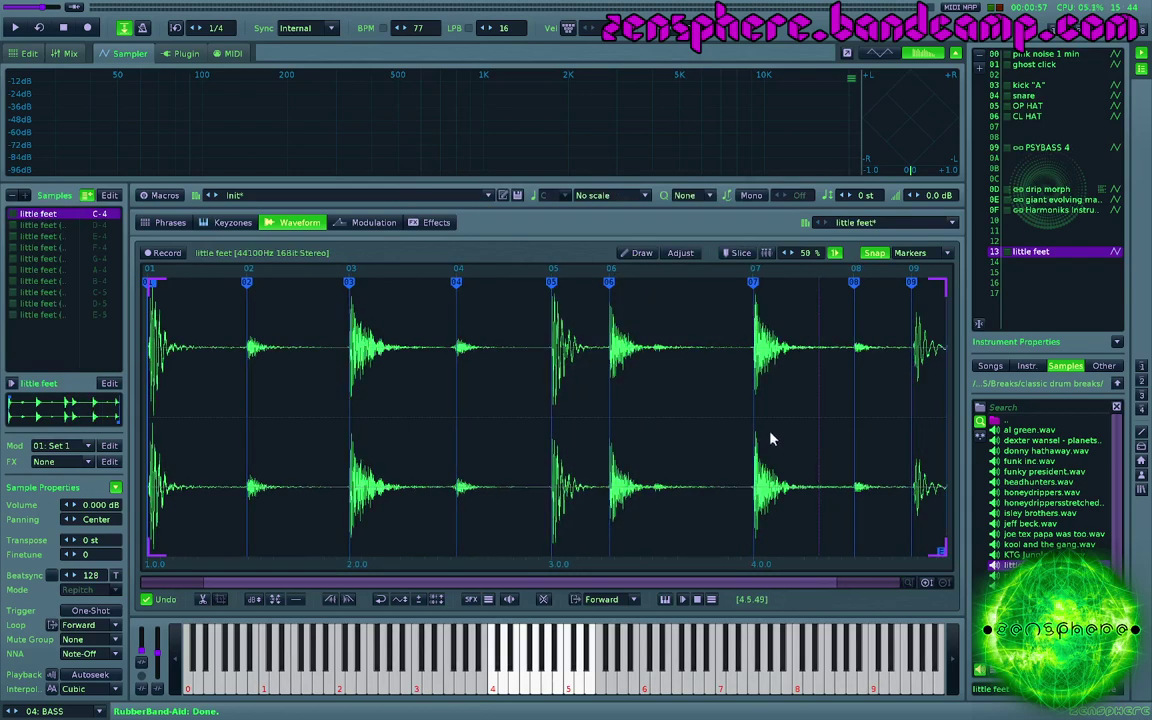
Step: Time-stretch the final section, marker 07 to the end, to 1 beat
{"action": "left_click_drag", "start_coordinate": [756, 429], "coordinate": [963, 424]}
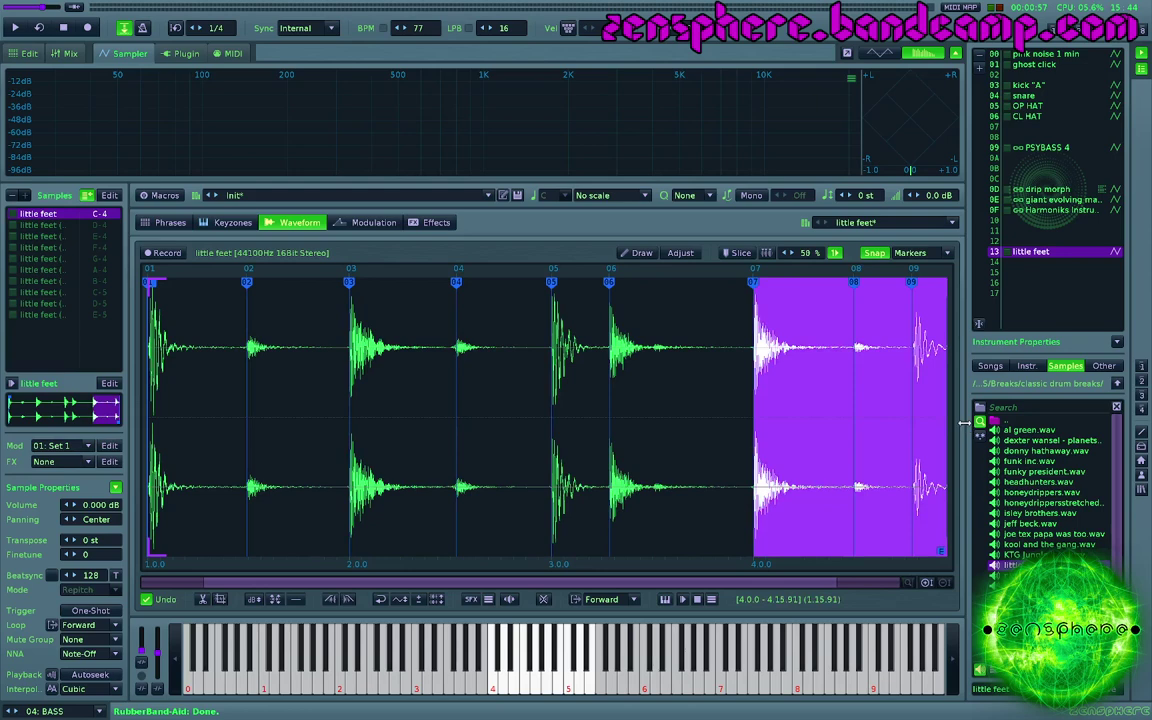
{"action": "key", "text": "ctrl+t"}
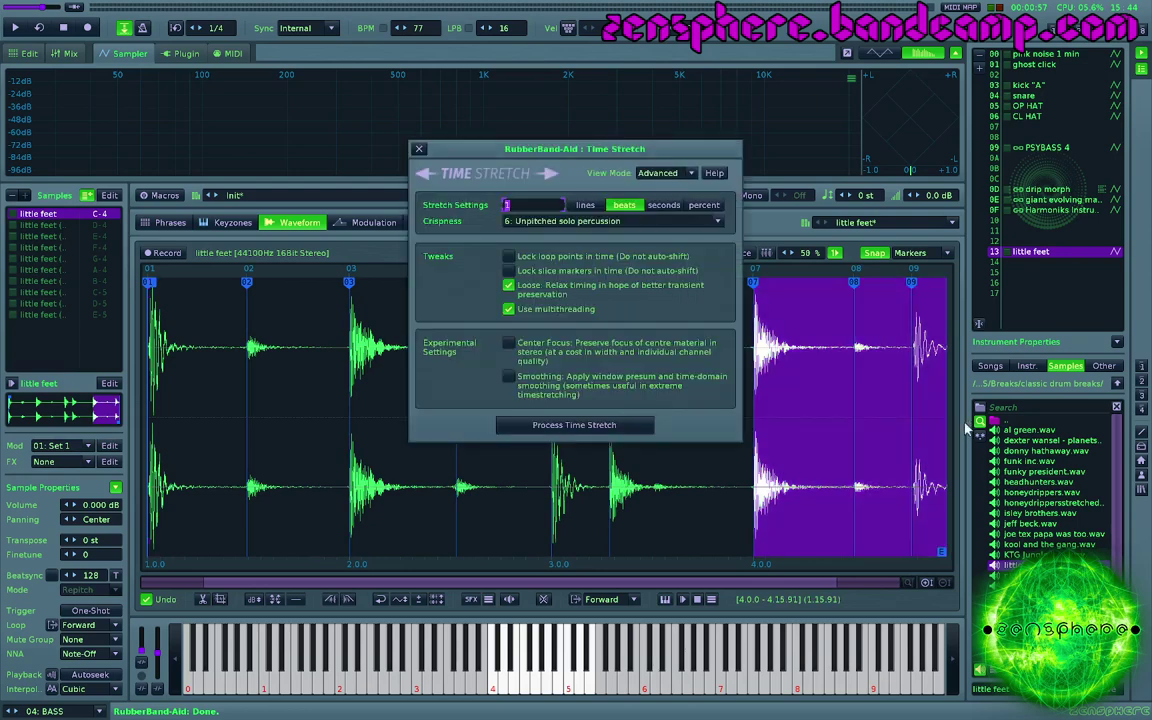
{"action": "left_click", "coordinate": [640, 428]}
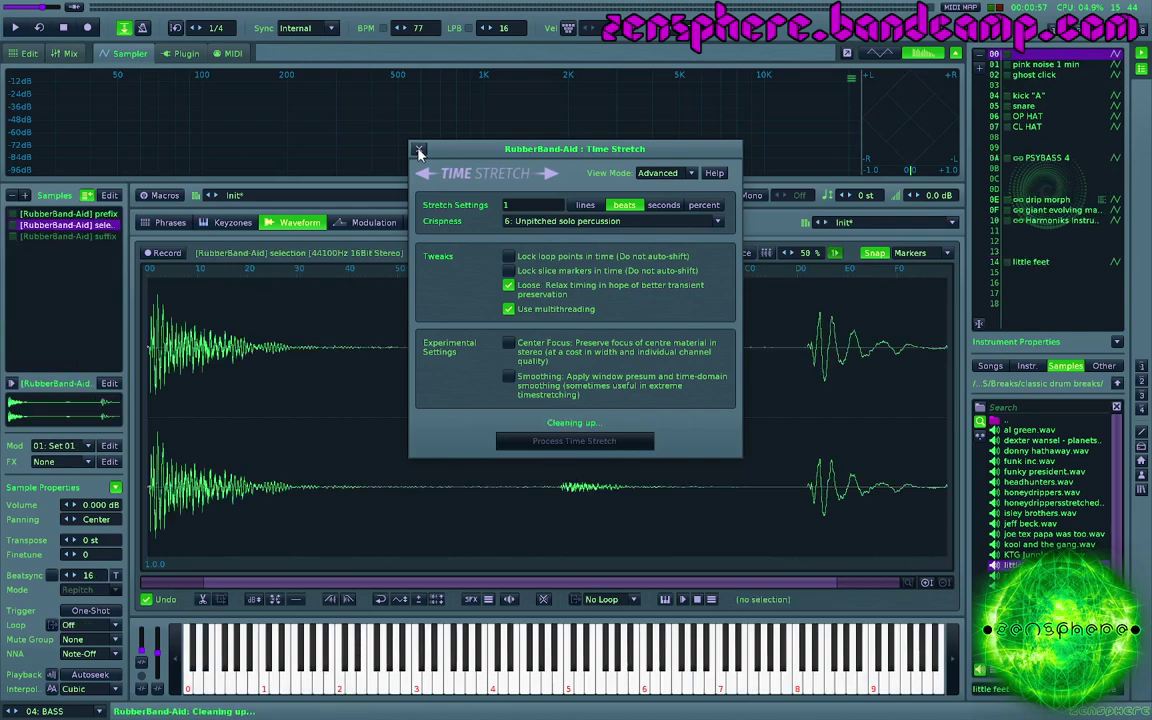
{"action": "left_click", "coordinate": [419, 152]}
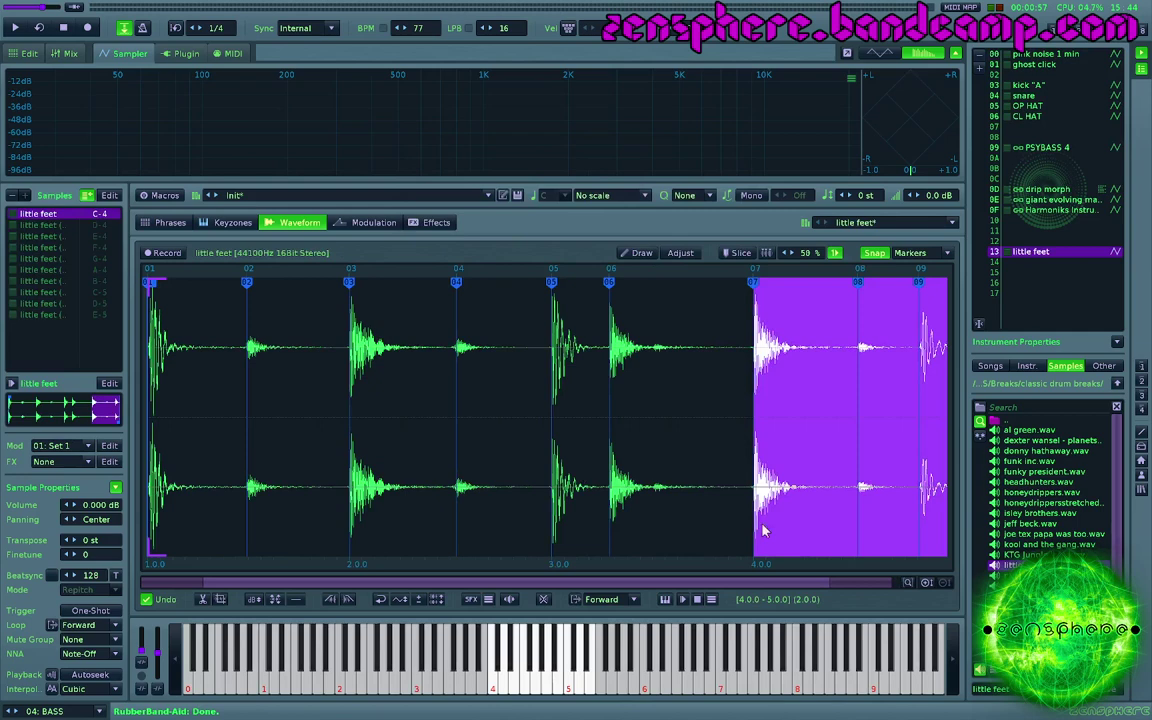
Step: Clear the waveform selection and play the re-timed four-beat break
{"action": "left_click", "coordinate": [642, 451]}
{"action": "key", "text": "z"}
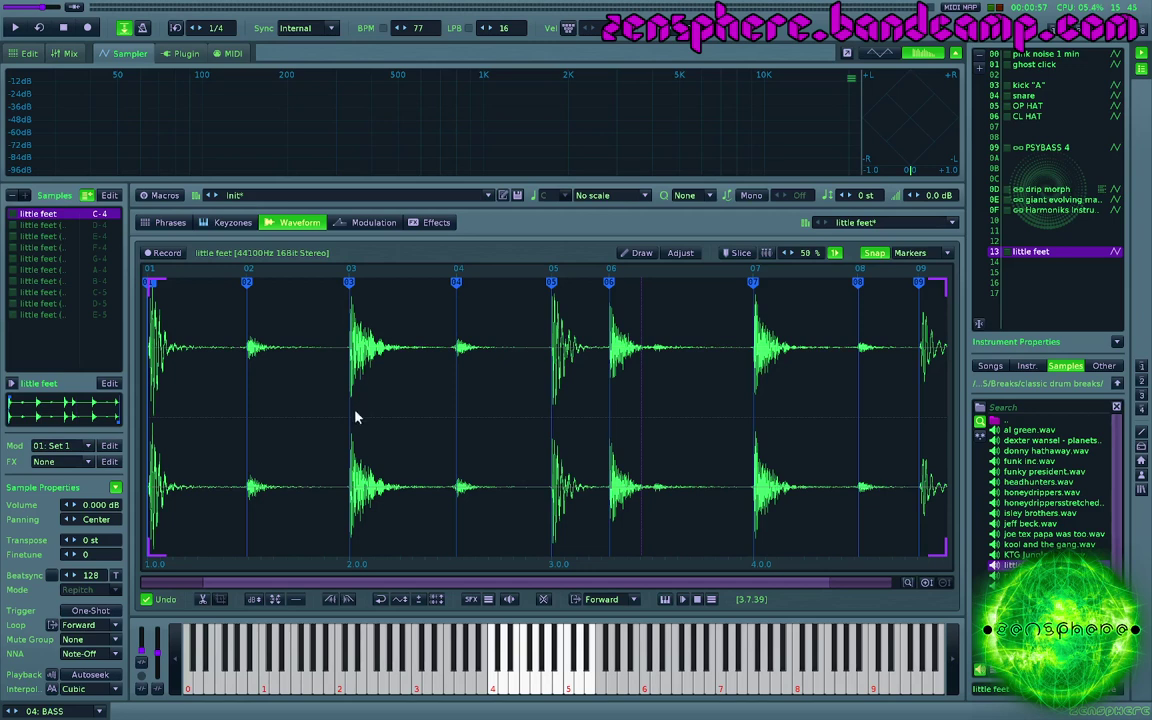
Step: Stretch slice 03–04 to 1 beat so marker 04 lands on 3.0.0
{"action": "left_click_drag", "start_coordinate": [352, 424], "coordinate": [451, 430]}
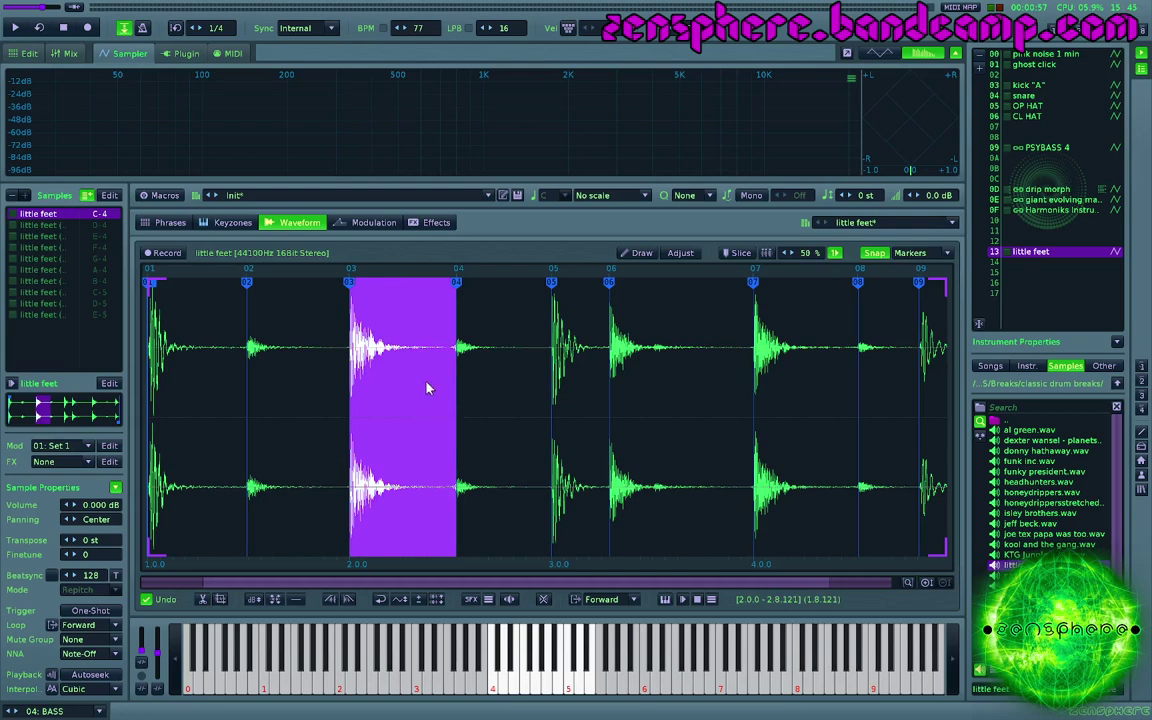
{"action": "key", "text": "ctrl+t"}
{"action": "key", "text": "Return"}
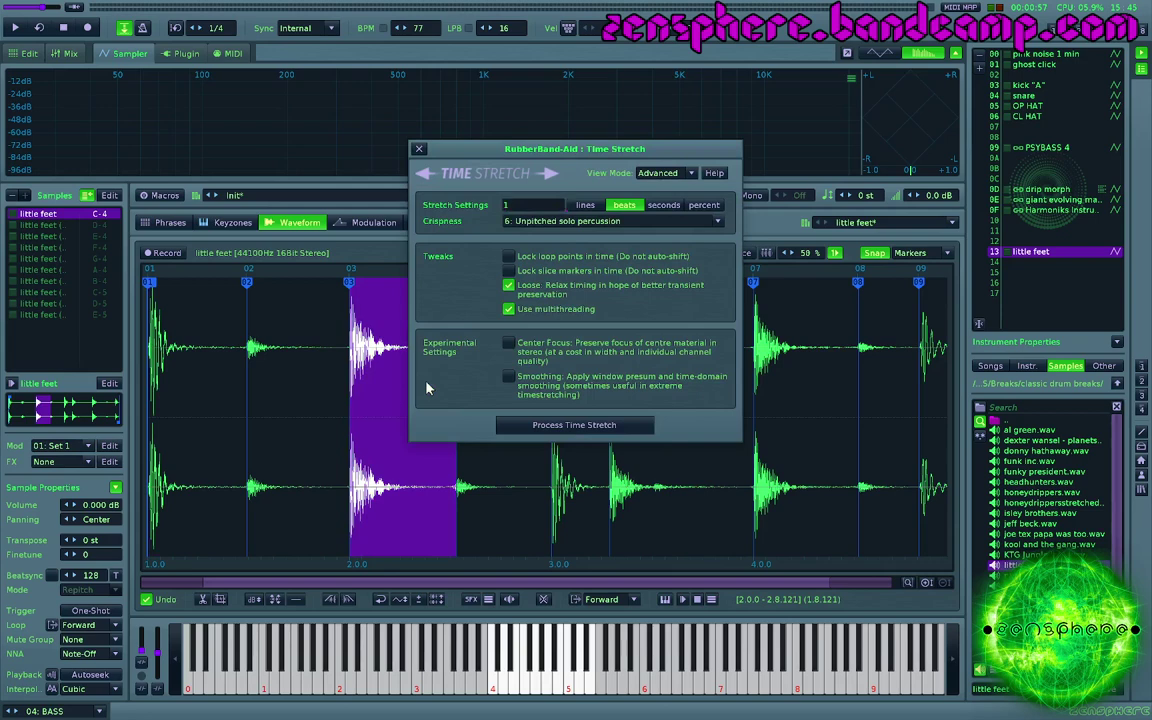
{"action": "left_click", "coordinate": [553, 428]}
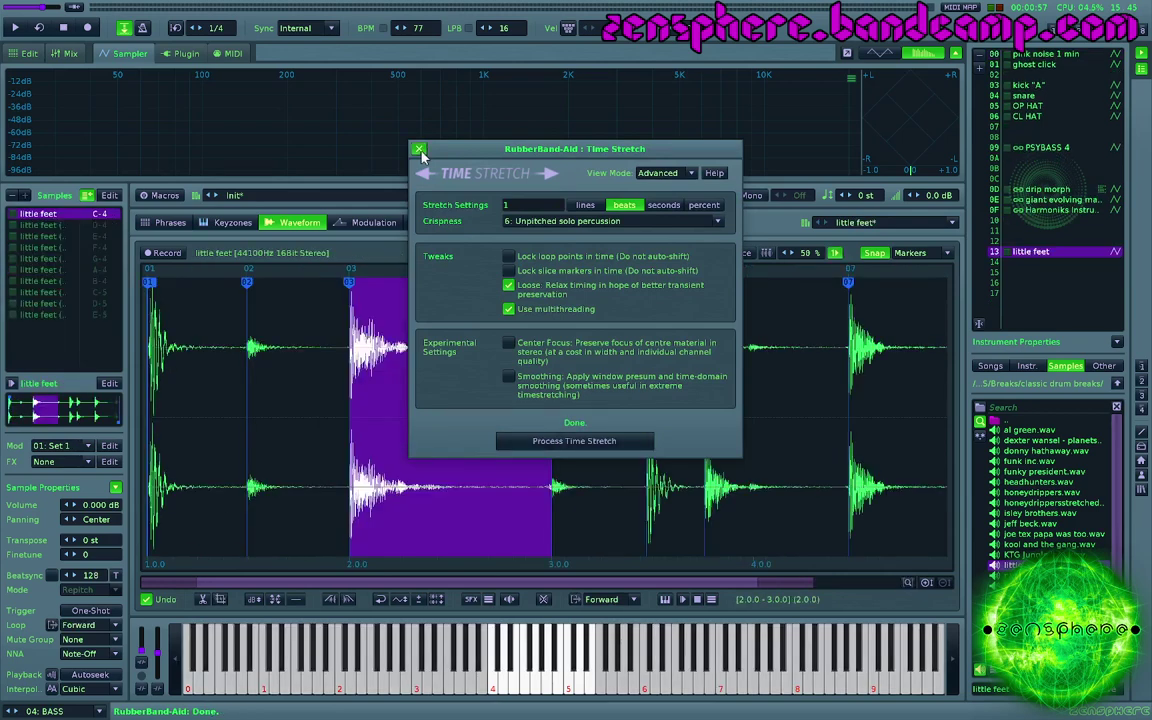
{"action": "left_click", "coordinate": [420, 150]}
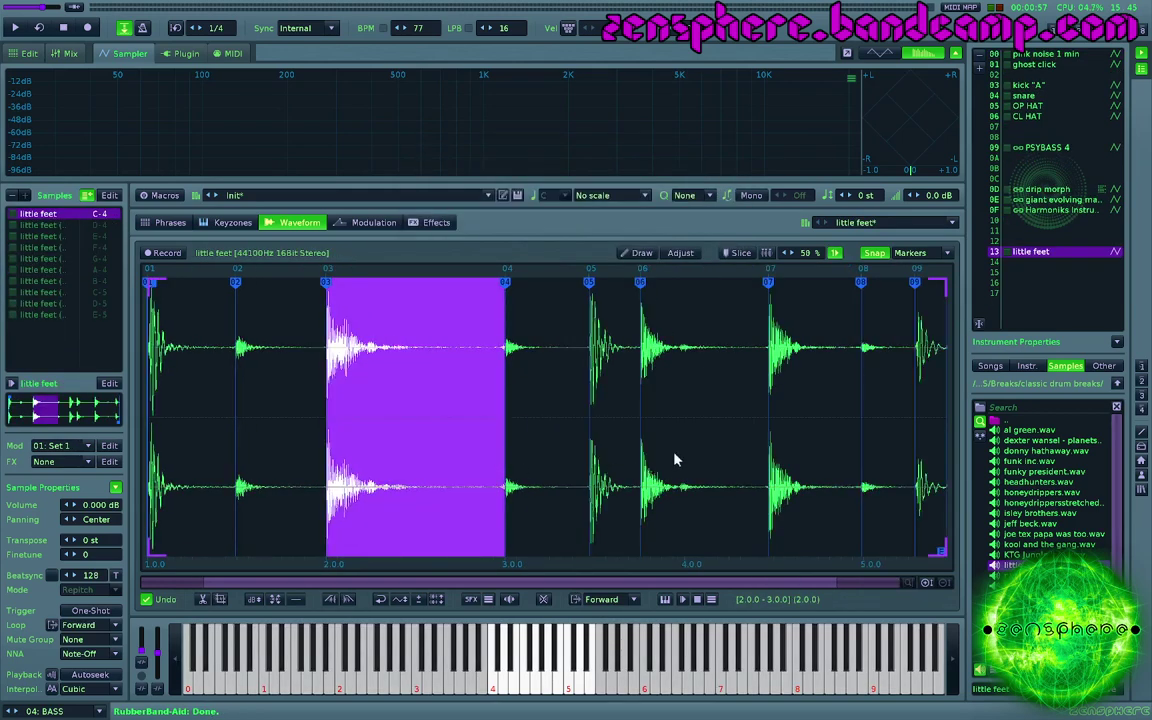
{"action": "key", "text": "space"}
{"action": "key", "text": "ctrl+t"}
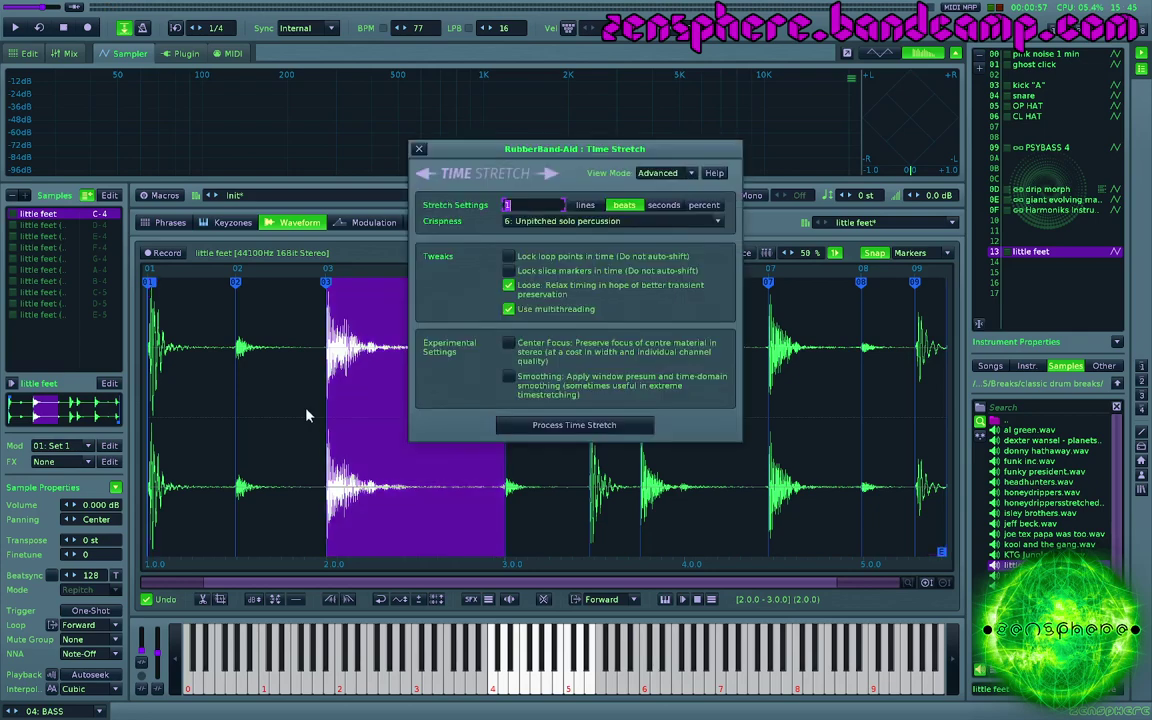
{"action": "left_click", "coordinate": [552, 222]}
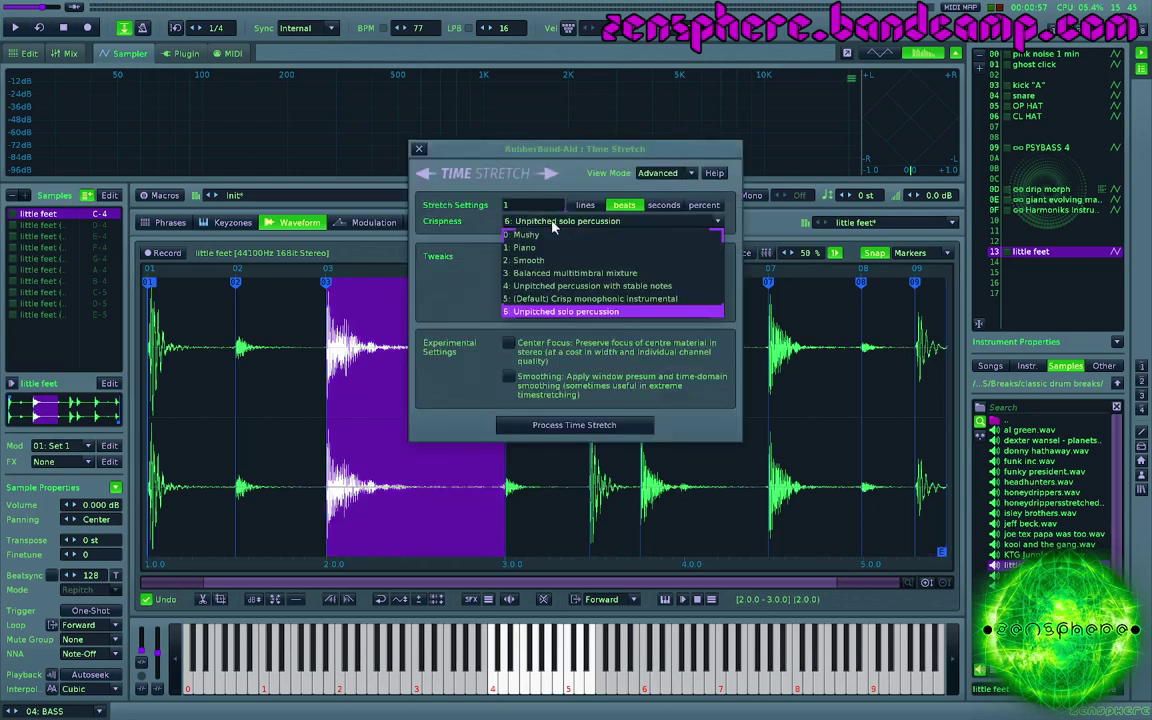
{"action": "left_click", "coordinate": [580, 311]}
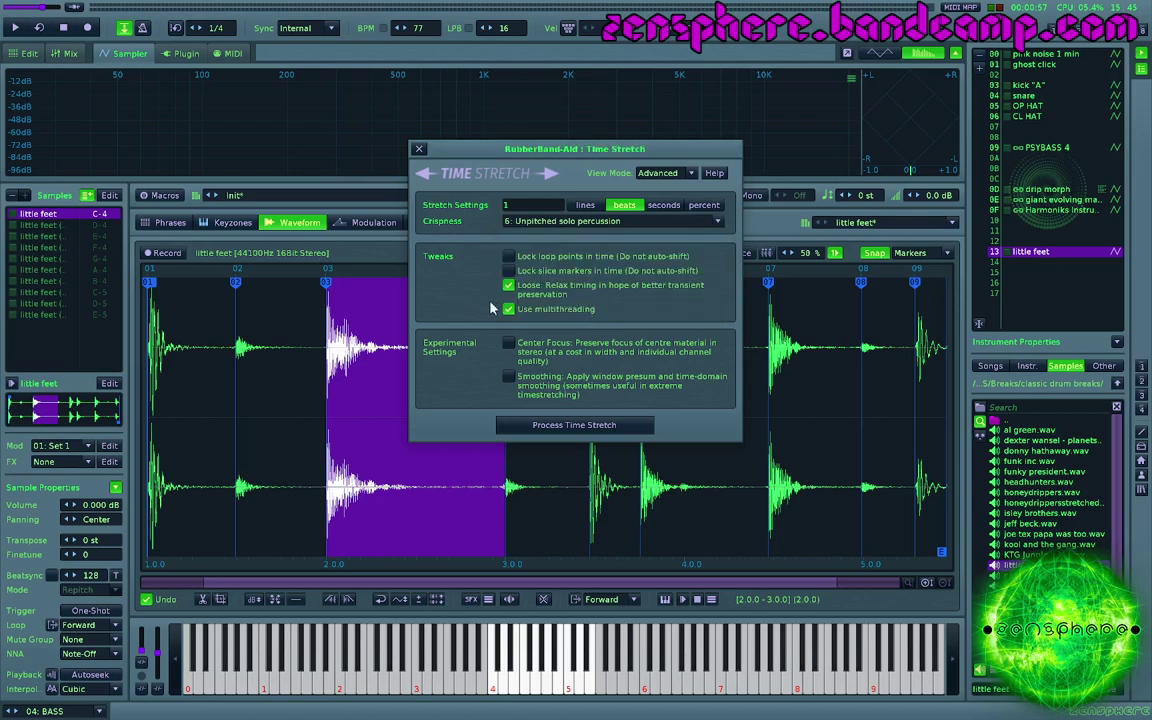
{"action": "left_click", "coordinate": [419, 148]}
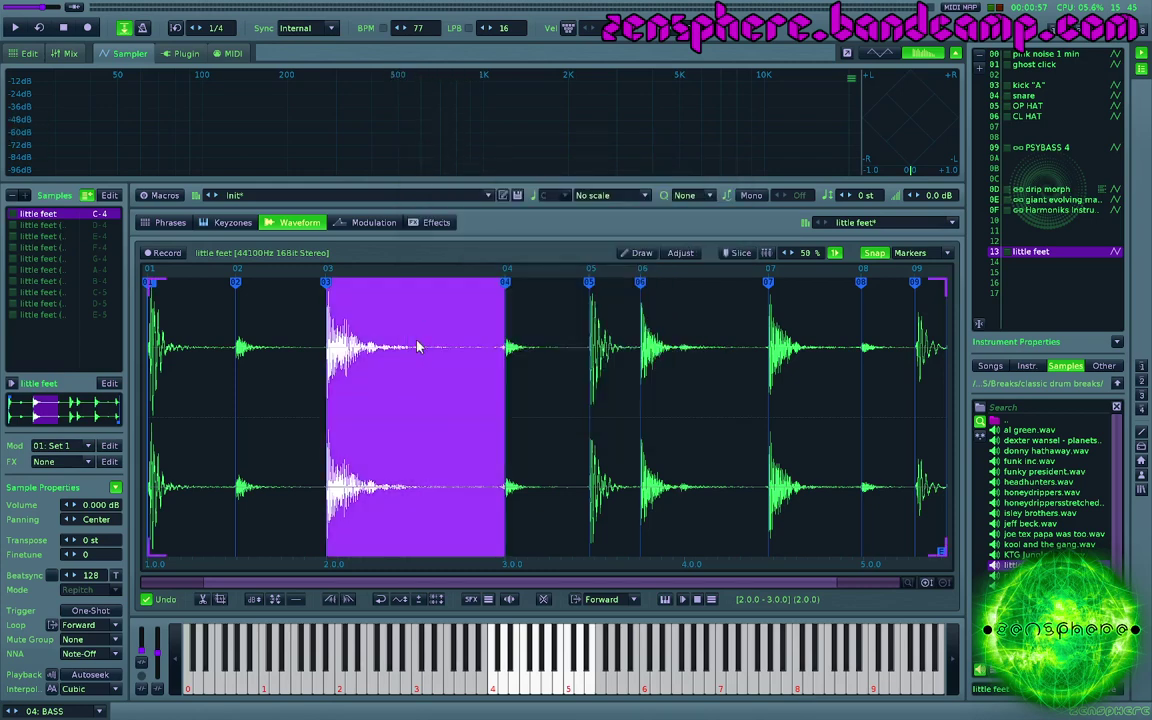